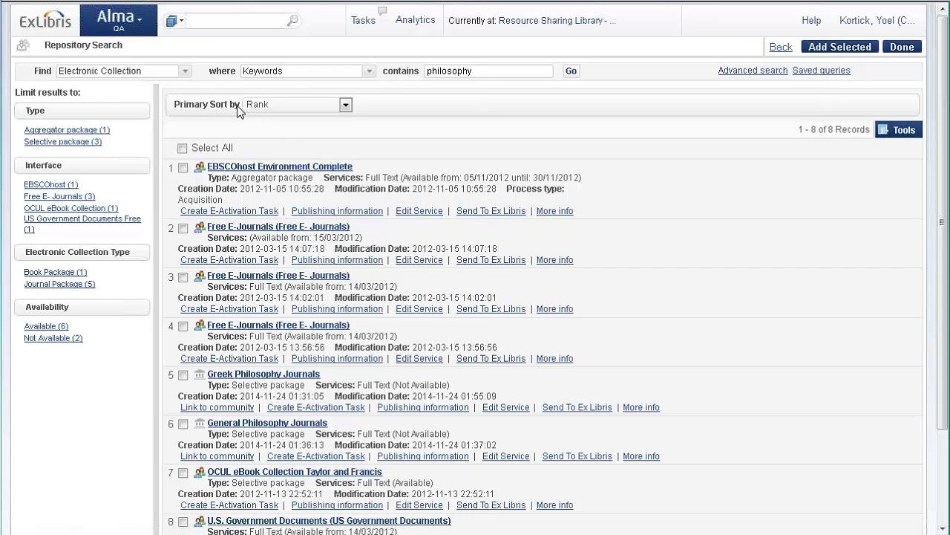
Step: Start a new import profile of type Repository in the resource management configuration
left_click(143, 32)
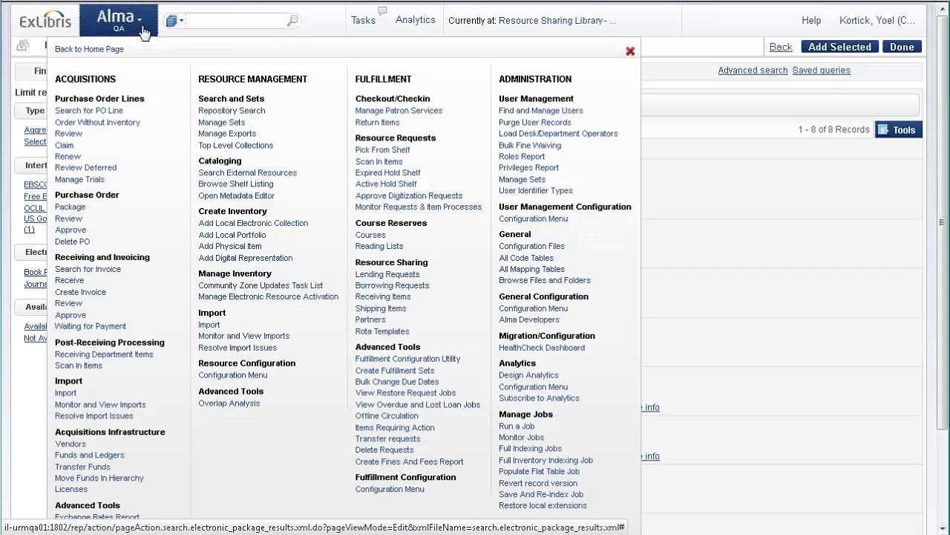
left_click(245, 377)
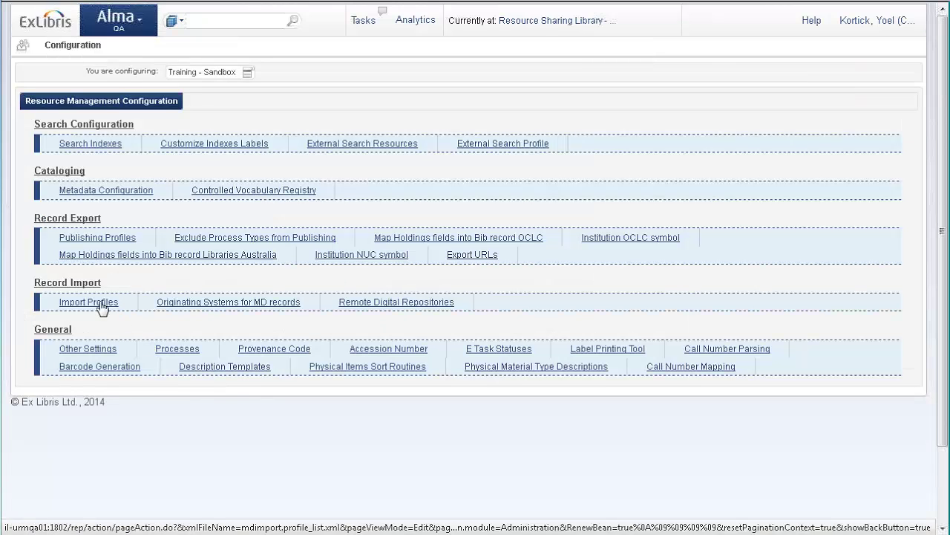
left_click(101, 304)
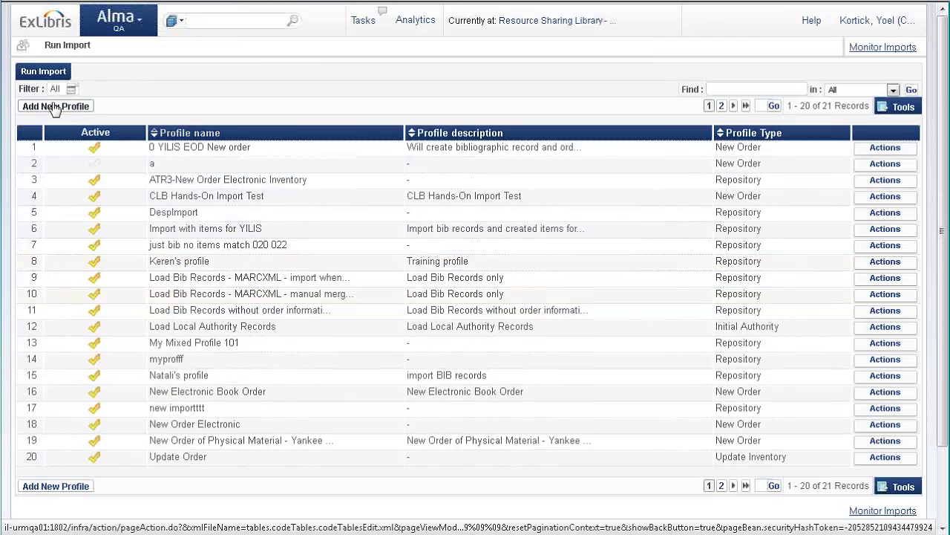
left_click(55, 107)
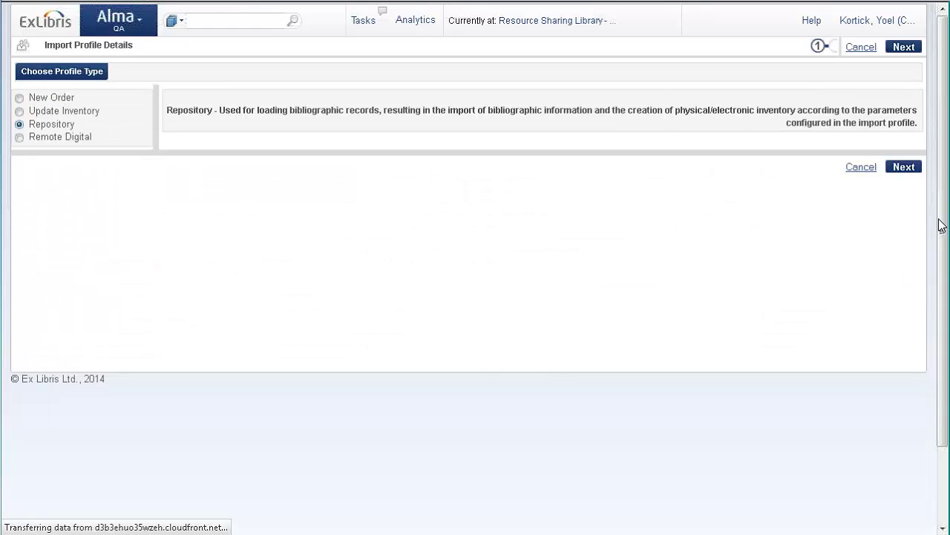
left_click(909, 170)
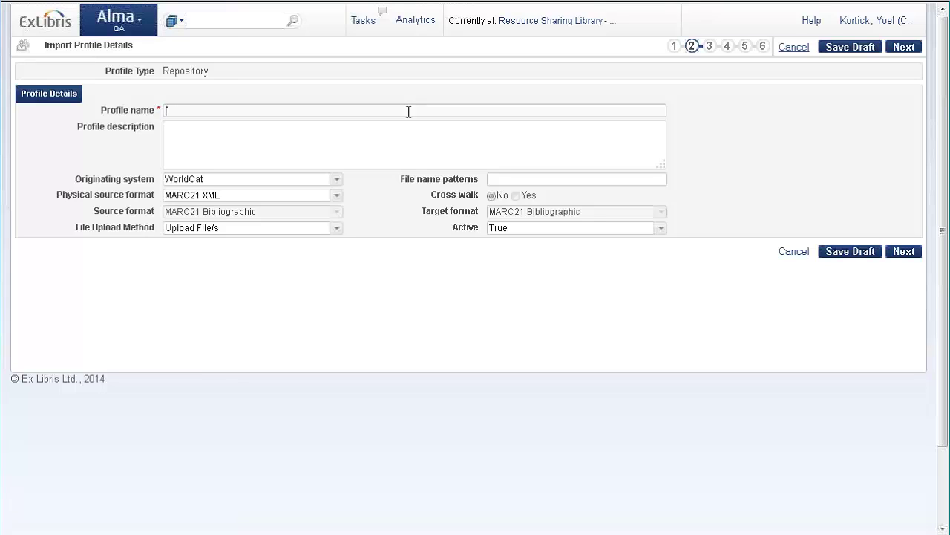
Step: Name the profile "No Brief Import" and accept the default source, normalization and validation settings
type("Non-Brief Impor")
left_click(202, 115)
key("BackSpace")
key("BackSpace")
key("BackSpace")
type("o")
left_click(904, 252)
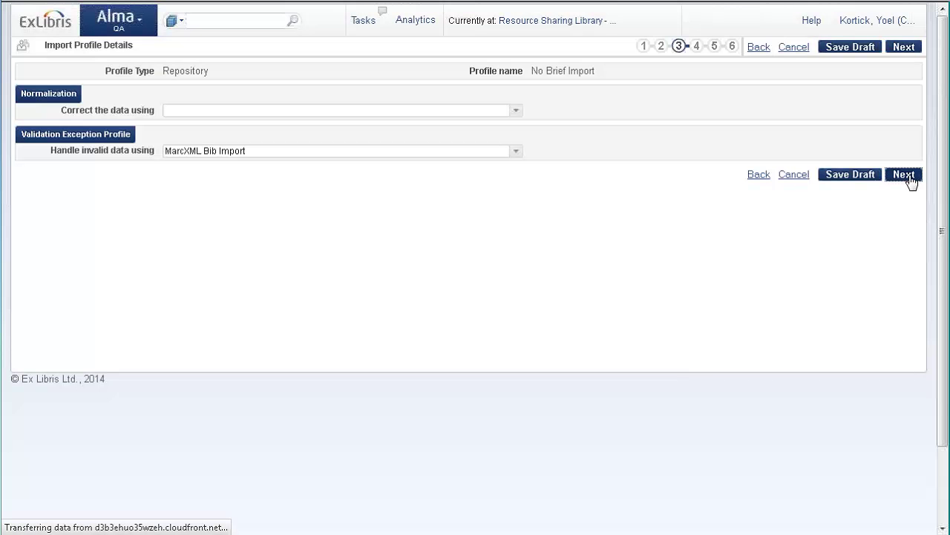
left_click(906, 177)
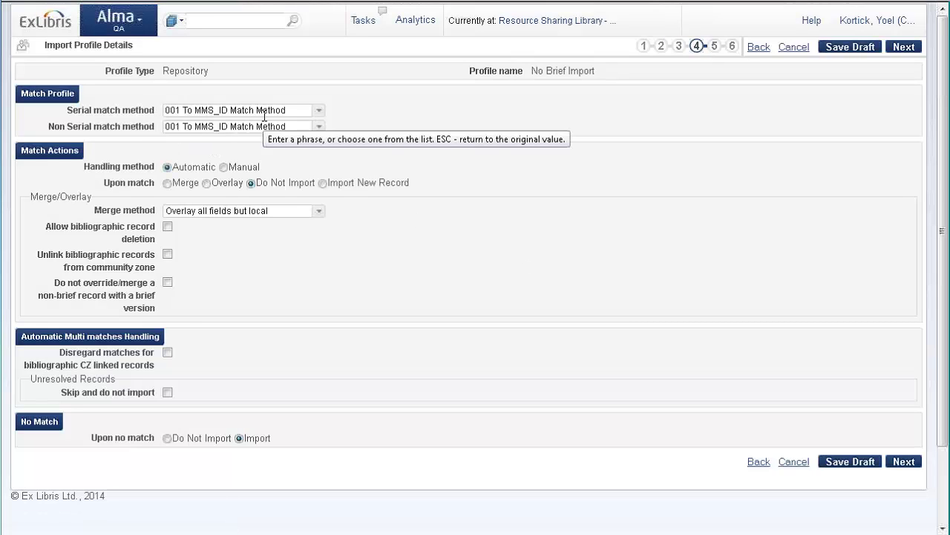
Step: Set the serial match method to ISSN / 024 / 035 and the non-serial match method to ISBN / 024 / 035
left_click(319, 111)
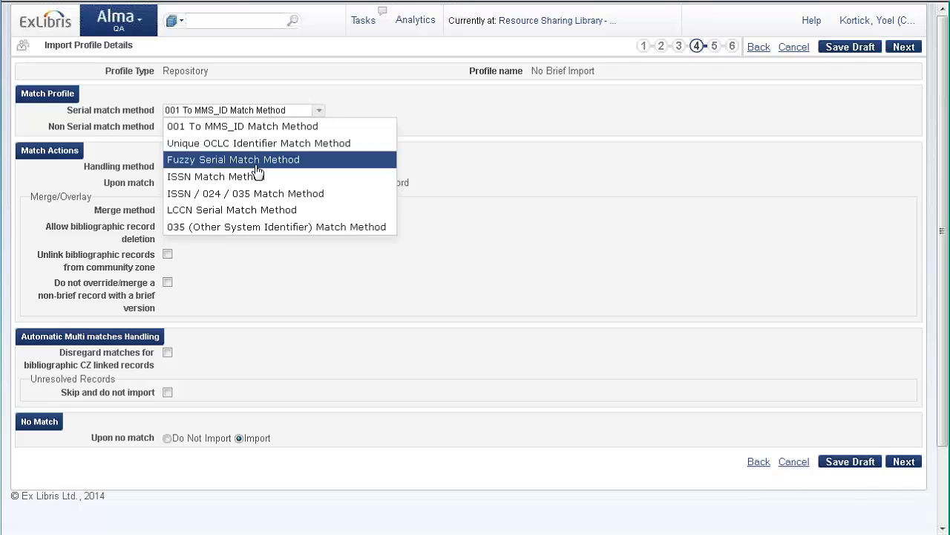
left_click(264, 194)
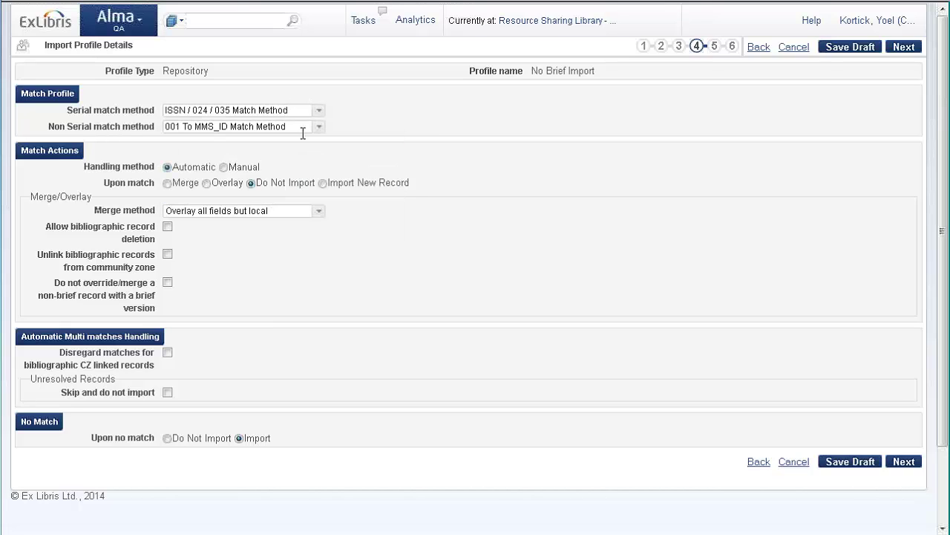
left_click(319, 129)
left_click(256, 209)
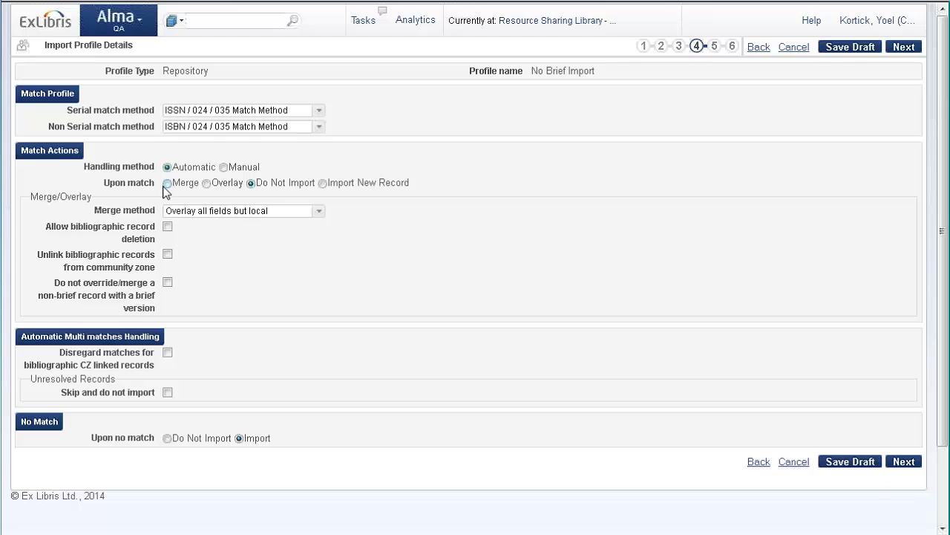
Step: Set matches to Overlay without overriding non-brief records with brief versions, and save the profile with default tags and inventory operations set to None
left_click(207, 183)
left_click(167, 282)
left_click(906, 462)
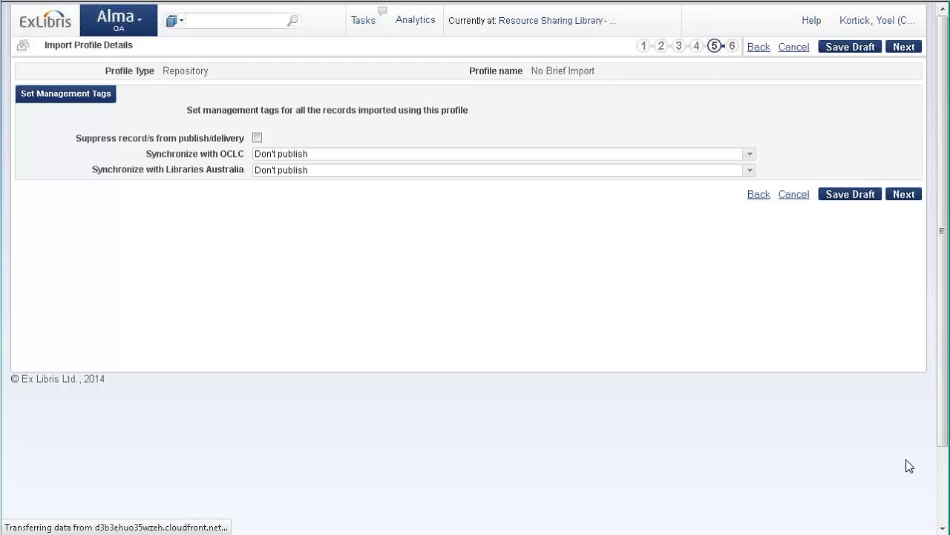
left_click(903, 196)
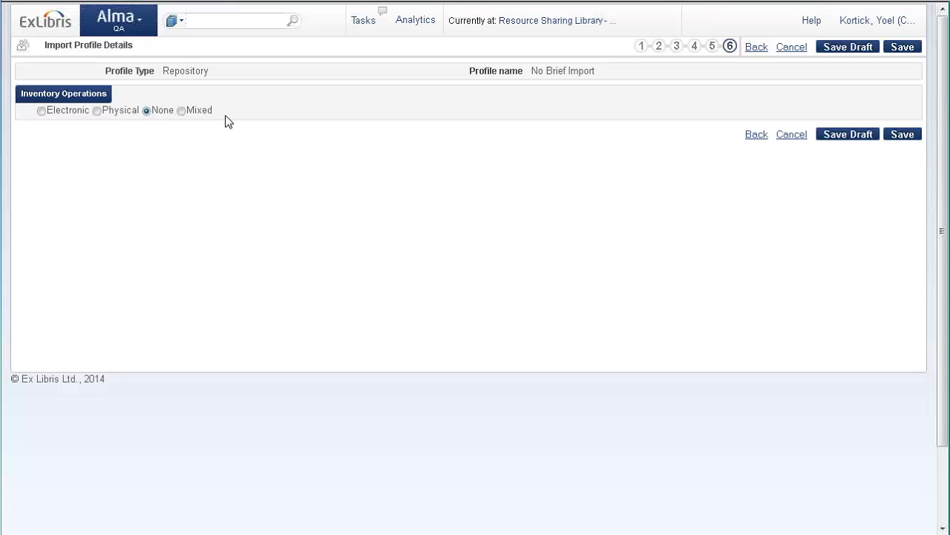
left_click(905, 141)
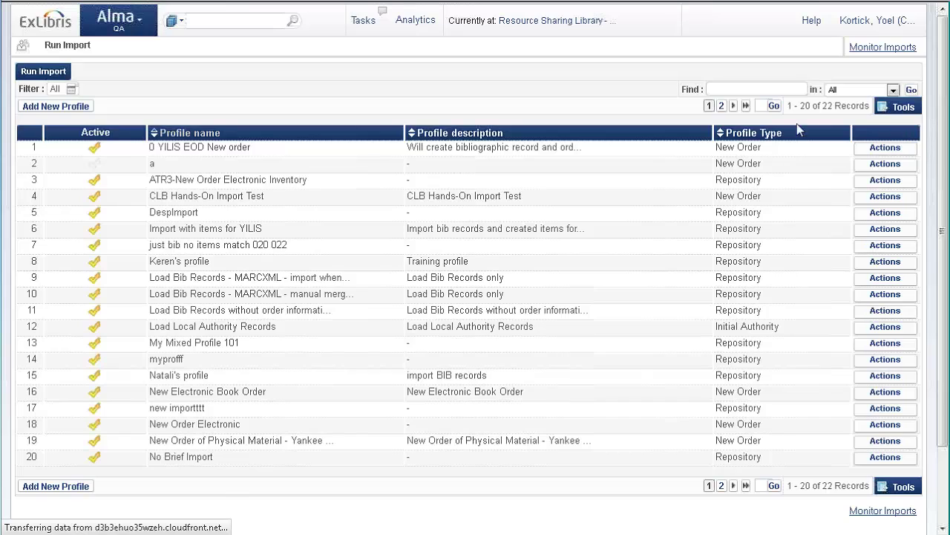
Step: Search the import profile list for "no brief import"
left_click(754, 88)
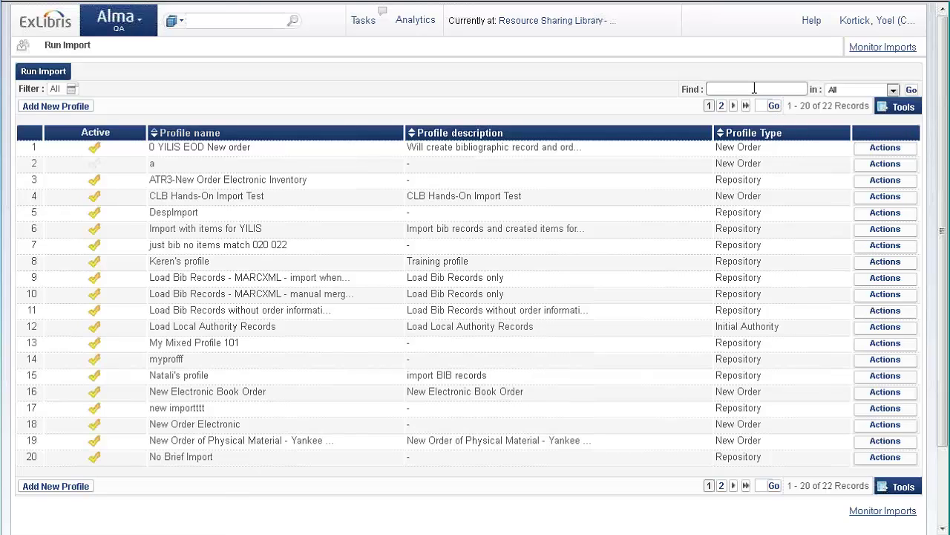
type("no brief import")
key("Return")
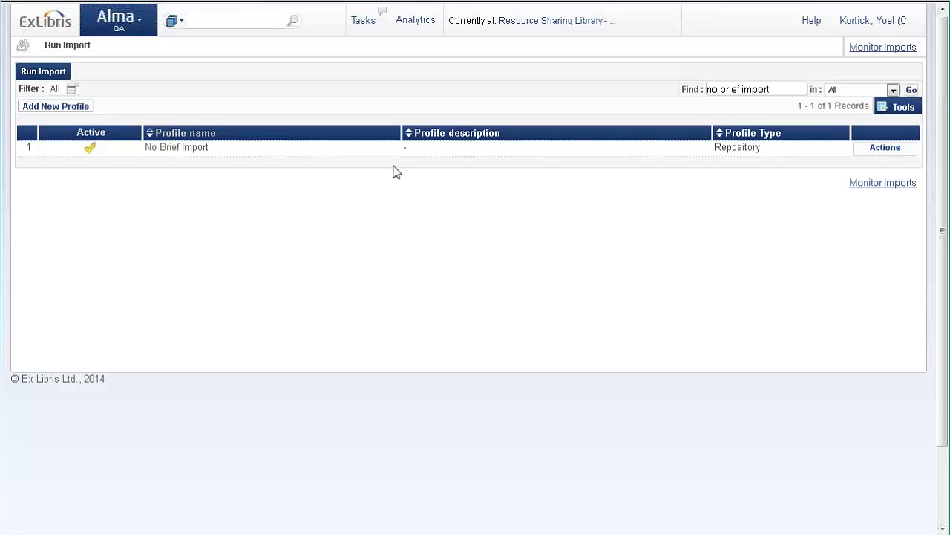
Step: Open the Alma home page in a second browser tab and search the repository titles for "non-brief history of time"
right_click(49, 23)
left_click(127, 33)
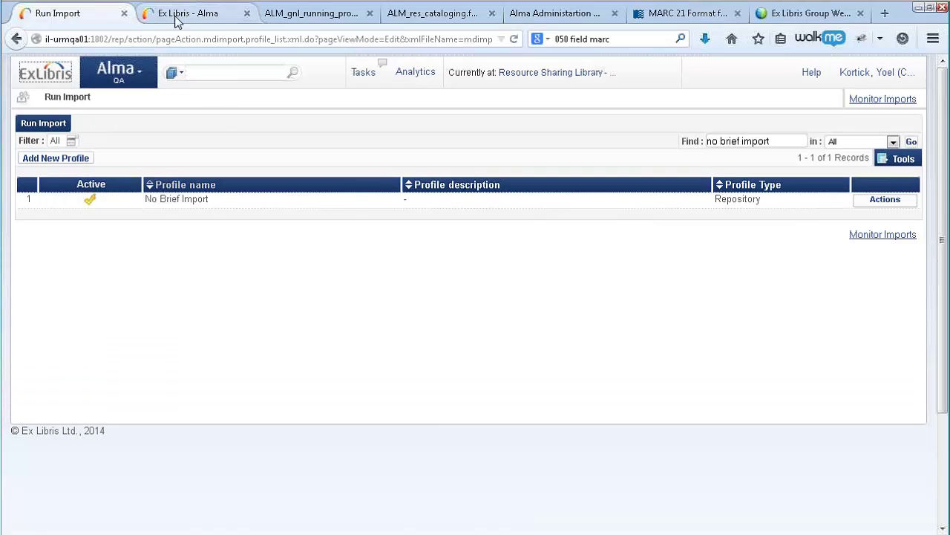
left_click(183, 15)
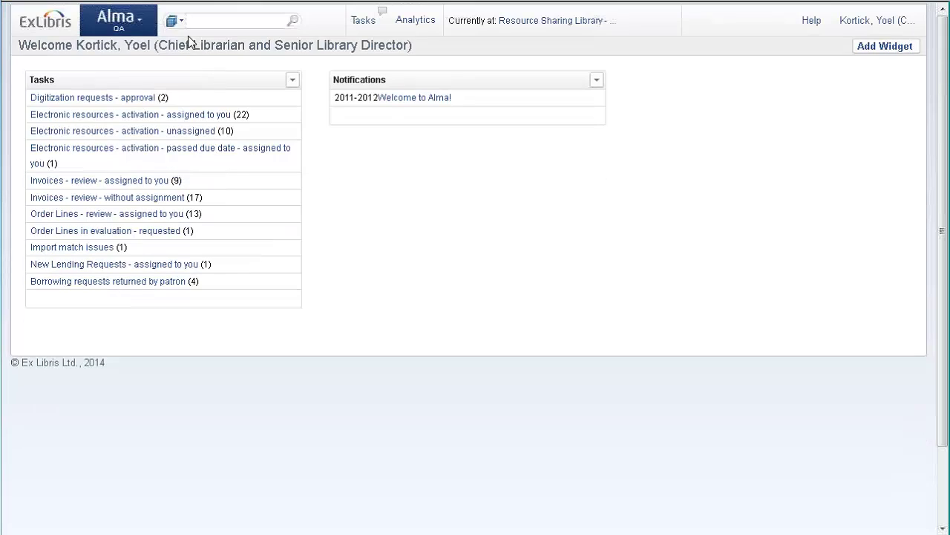
left_click(205, 23)
type("non-brief history of time")
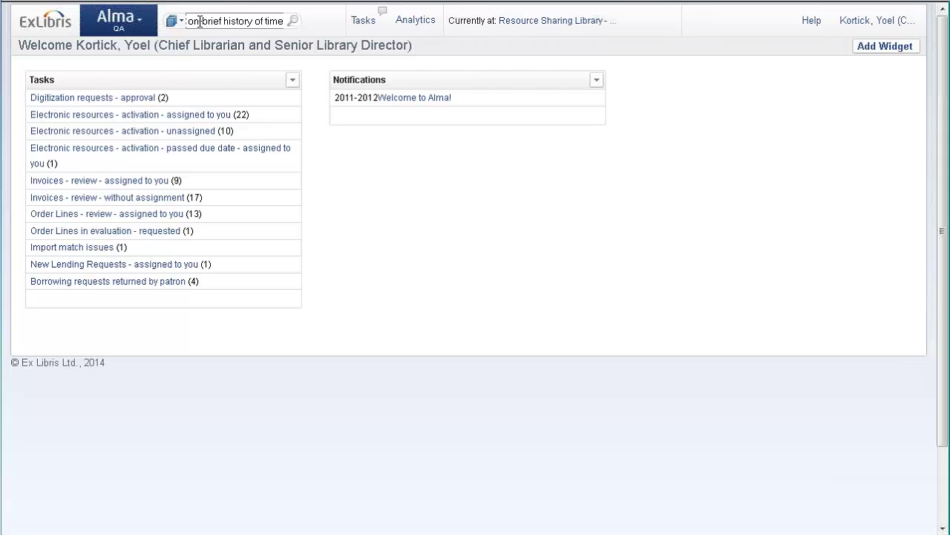
left_click(293, 21)
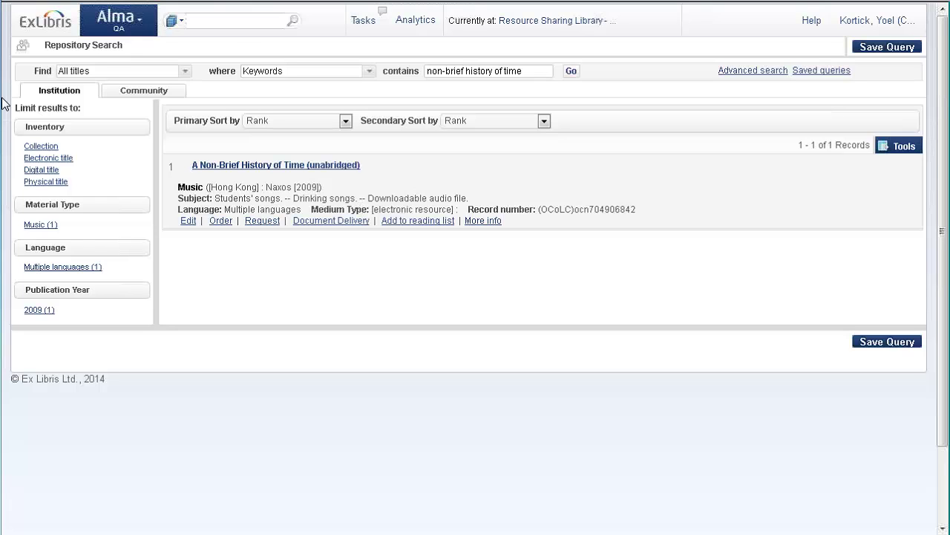
Step: Switch to Notepad++ and compare the 050 and 245 fields of 230NonBrief.xml with those of 230Brief.xml
key("alt+Tab")
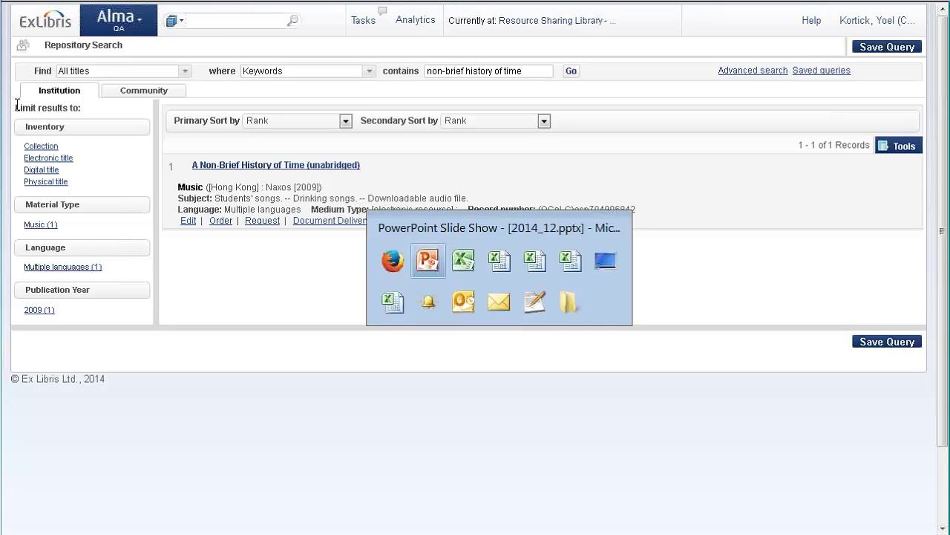
key("Tab")
key("Tab")
key("Tab")
key("Tab")
key("Tab")
key("Tab")
key("Tab")
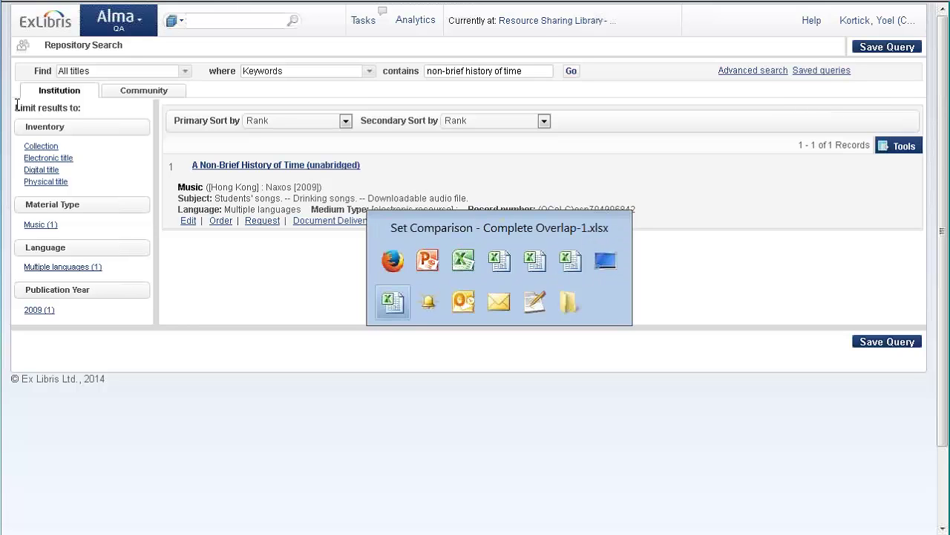
key("Tab")
key("Tab")
key("Tab")
key("Tab")
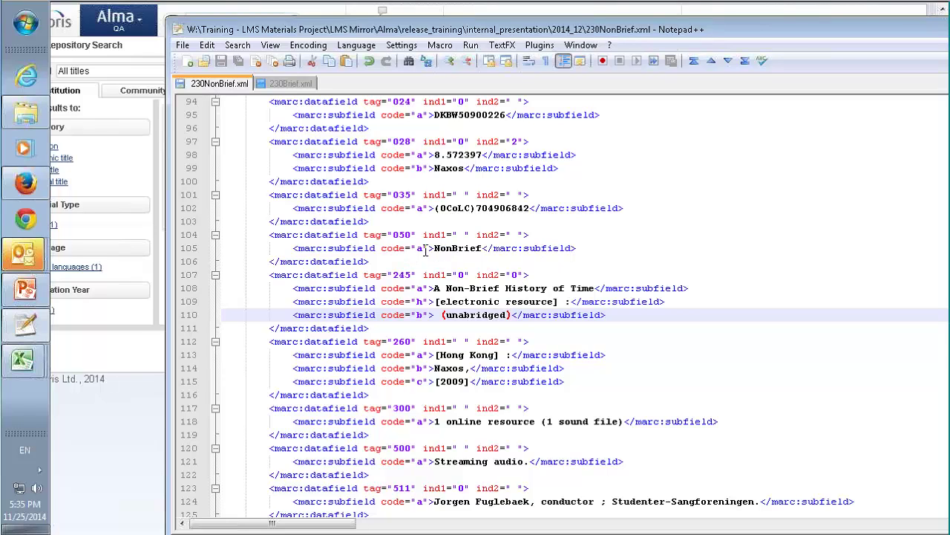
left_click(278, 87)
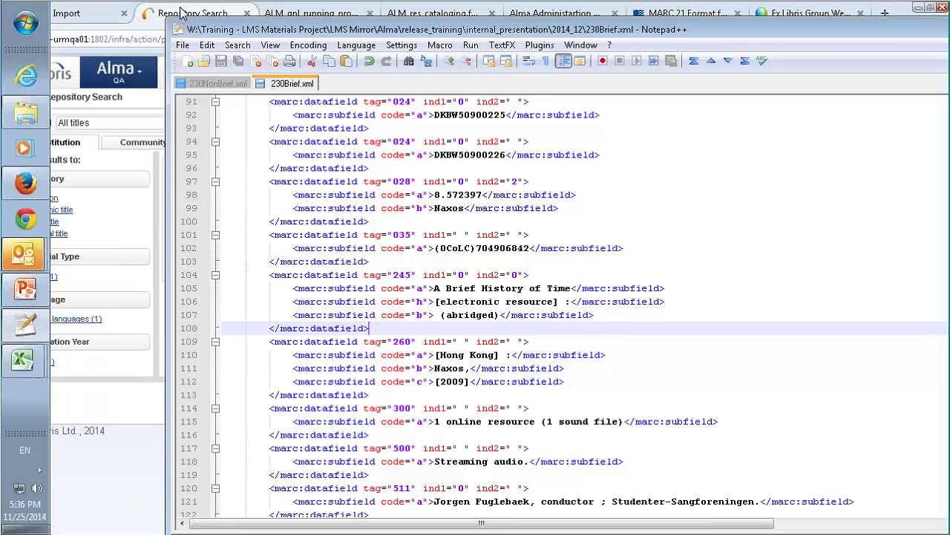
Step: Return to the import profiles in the browser and submit an import of 230Brief.xml with the No Brief Import profile
left_click(149, 387)
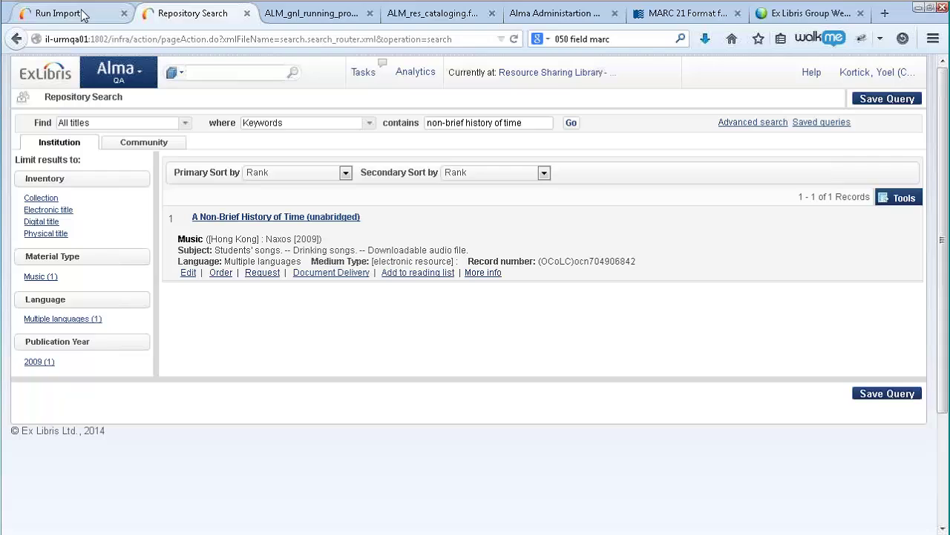
left_click(74, 13)
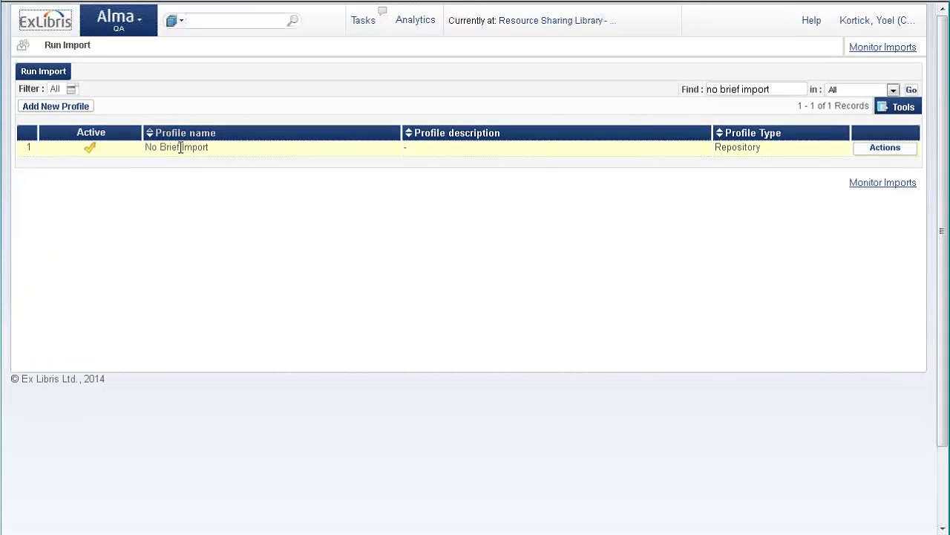
left_click(911, 150)
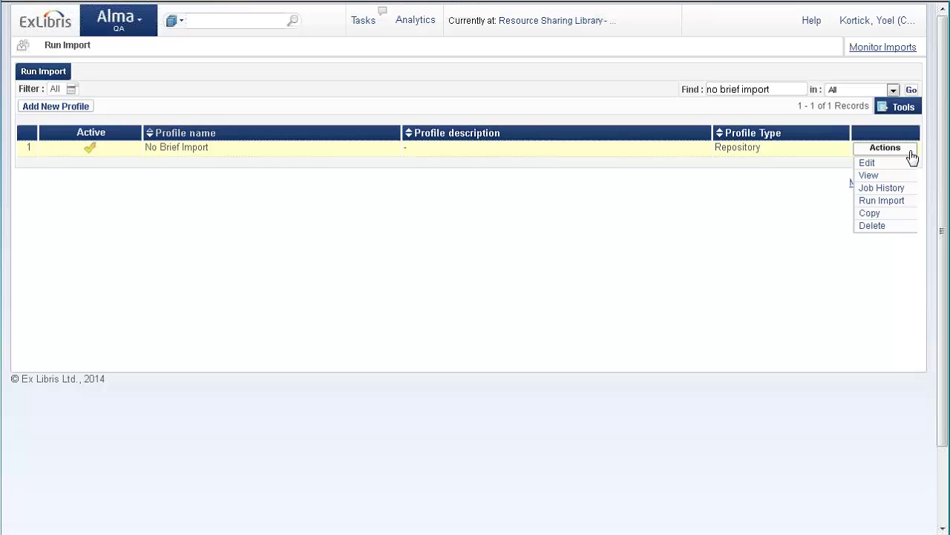
left_click(891, 202)
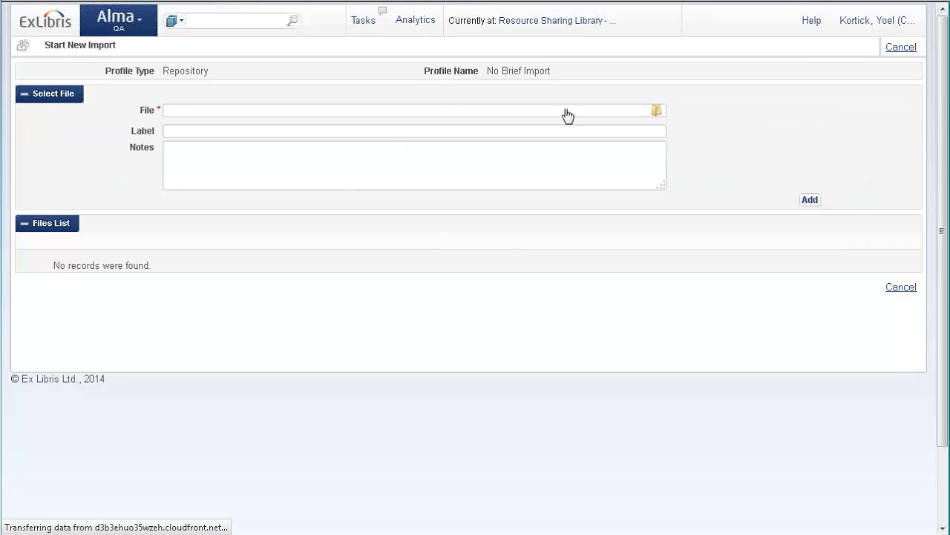
left_click(654, 112)
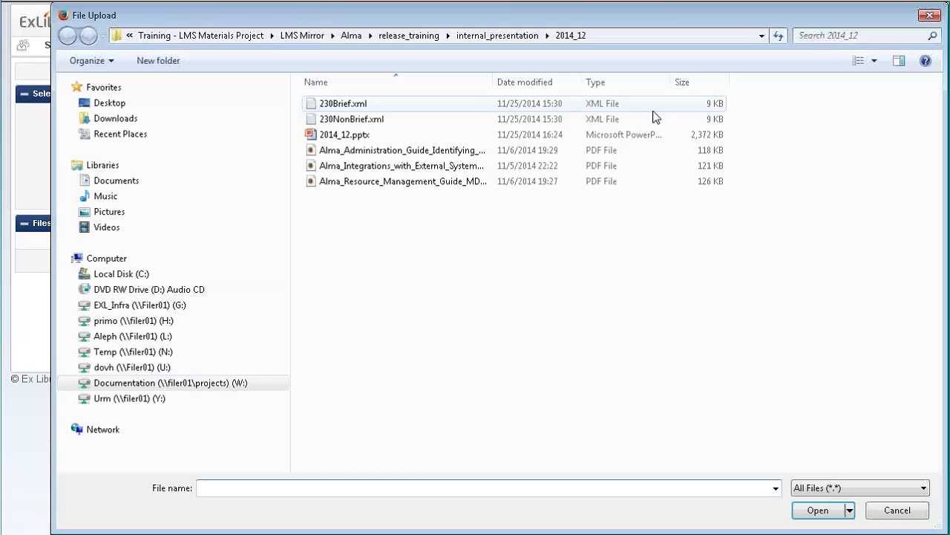
left_click(342, 103)
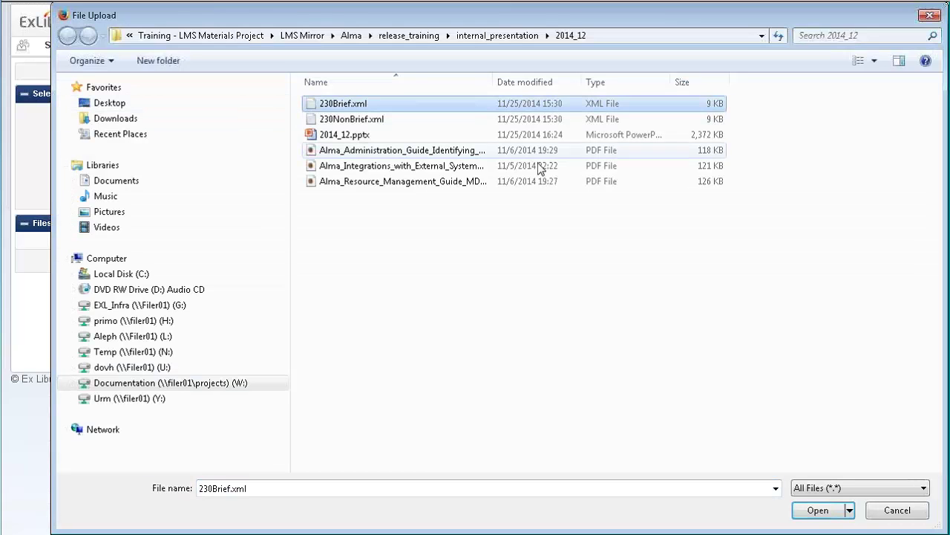
left_click(818, 510)
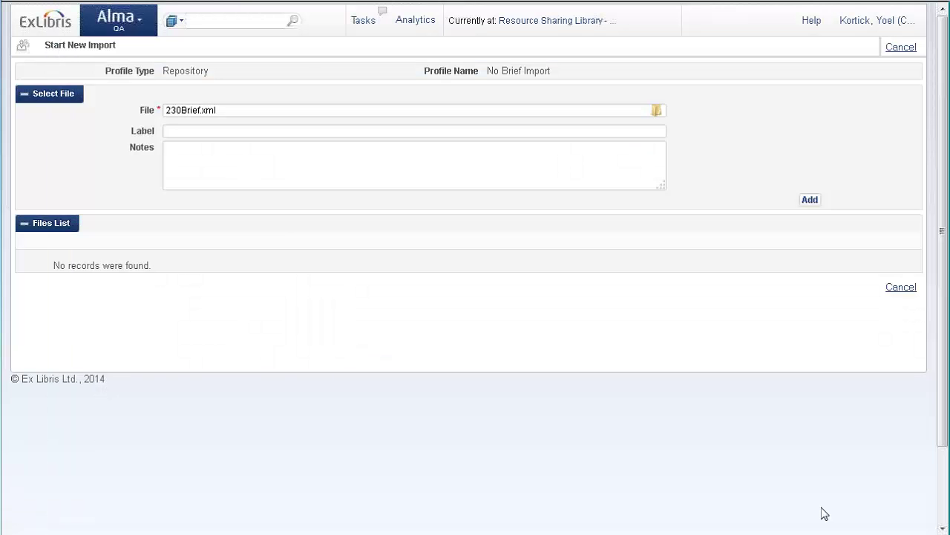
left_click(810, 200)
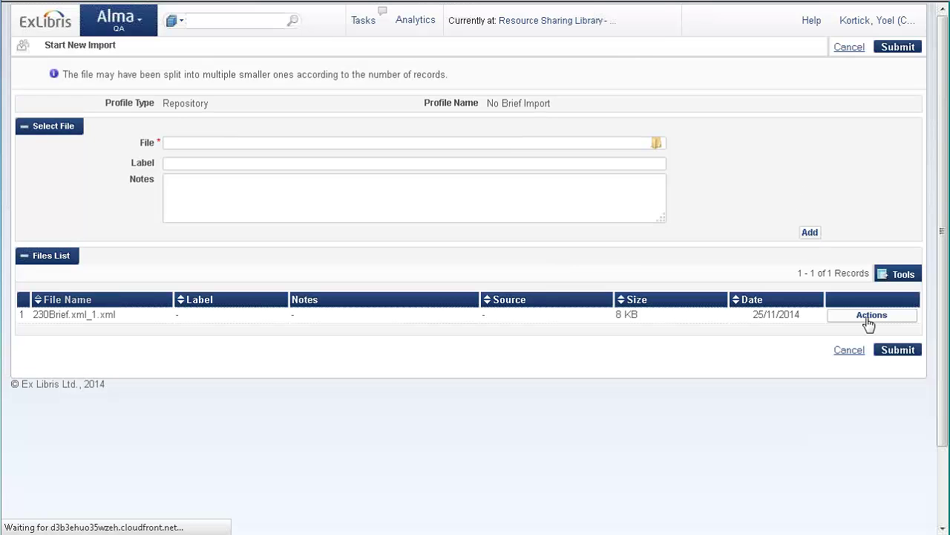
left_click(899, 350)
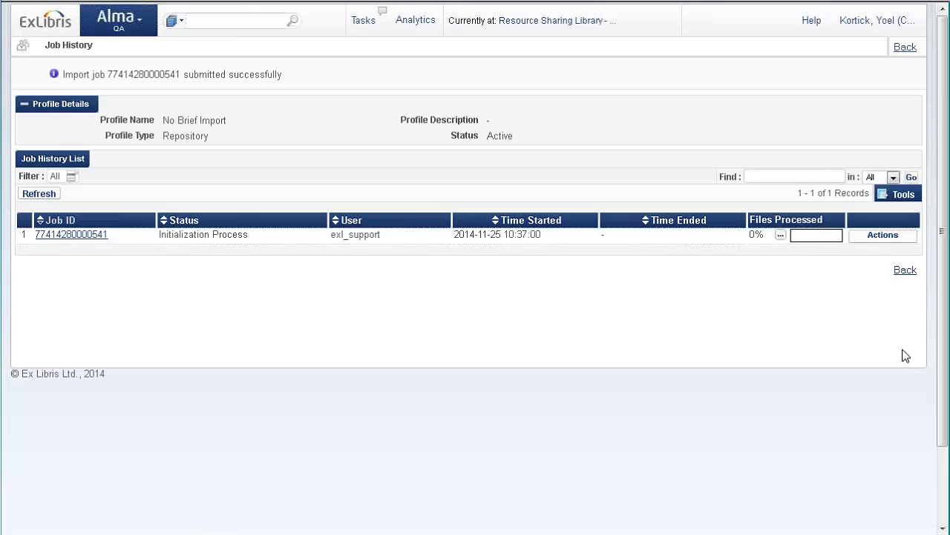
Step: Refresh the job history and open the report of the submitted import job
left_click(39, 193)
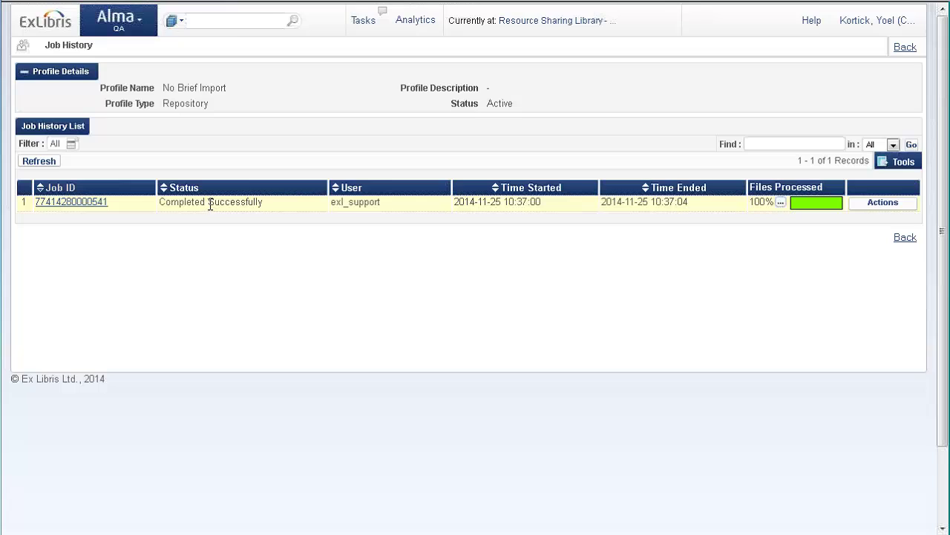
left_click(888, 212)
left_click(870, 220)
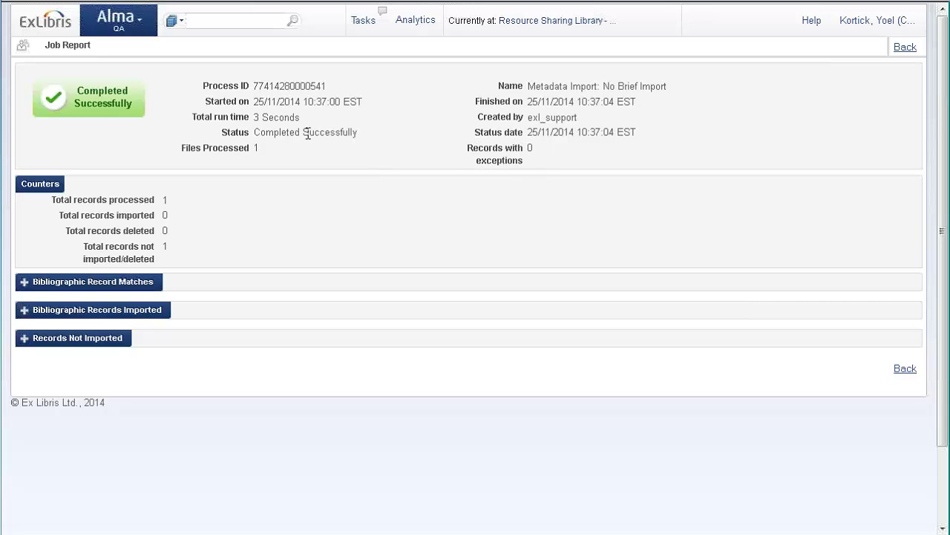
Step: Examine the report's counters and the breakdown of records not imported, including brief/non-brief conflicts
scroll(293, 131, "down", 2)
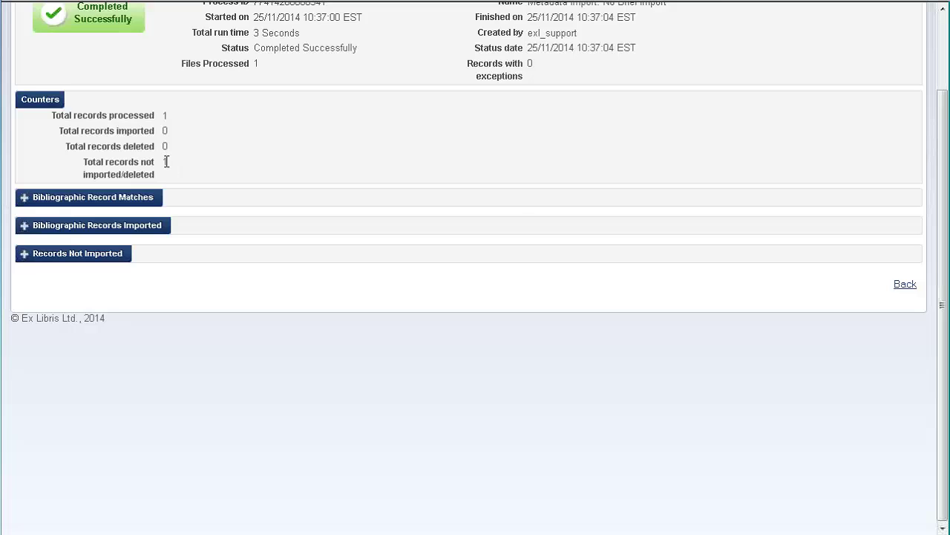
mouse_move(166, 162)
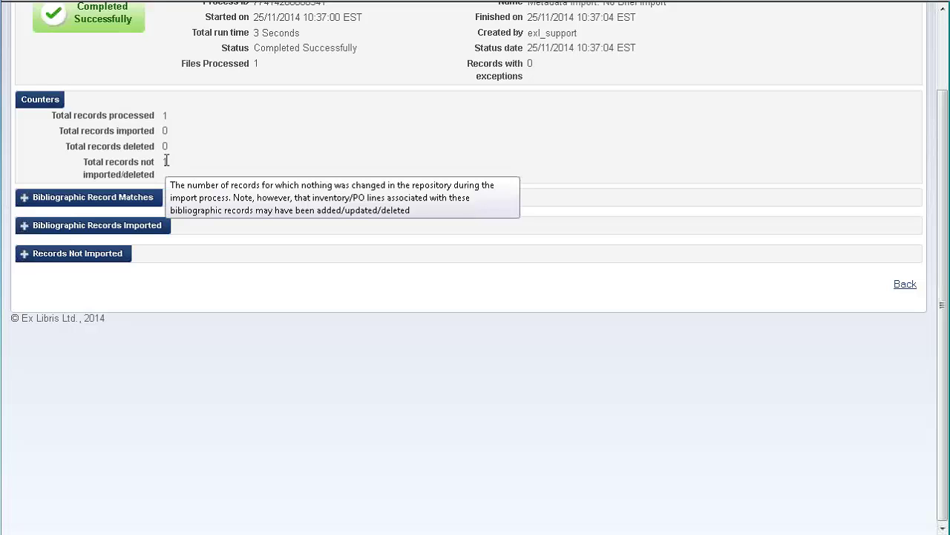
left_click(25, 254)
scroll(126, 230, "down", 3)
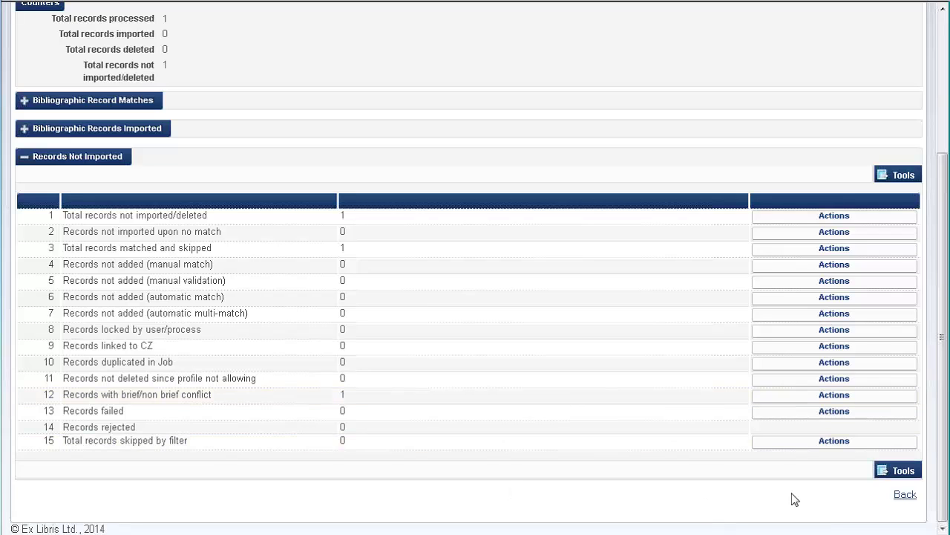
Step: Leave the job report and search the repository titles for "non-brief history"
left_click(904, 495)
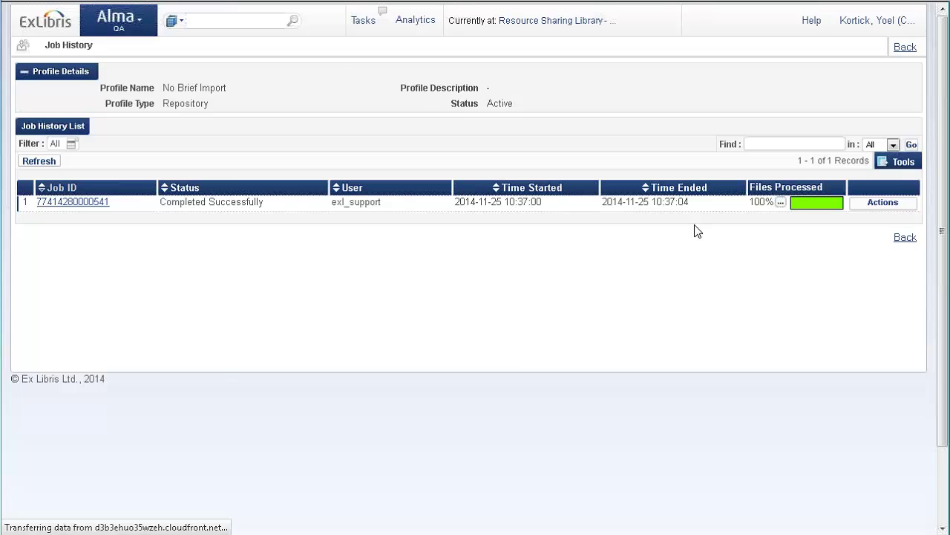
left_click(226, 21)
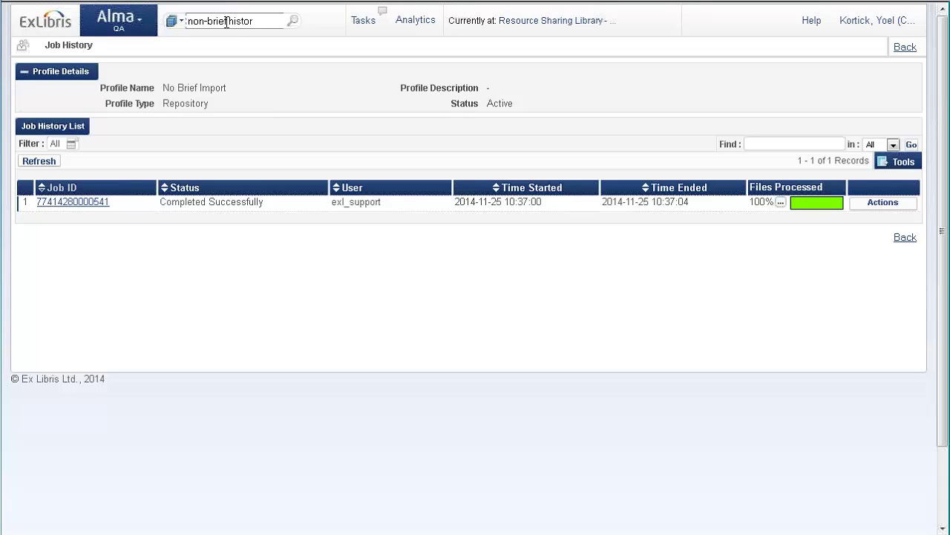
key("Return")
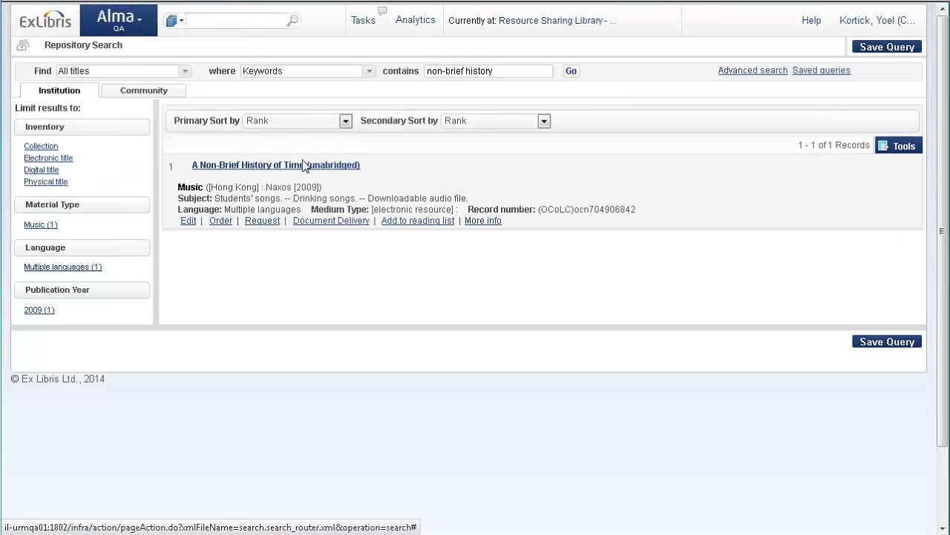